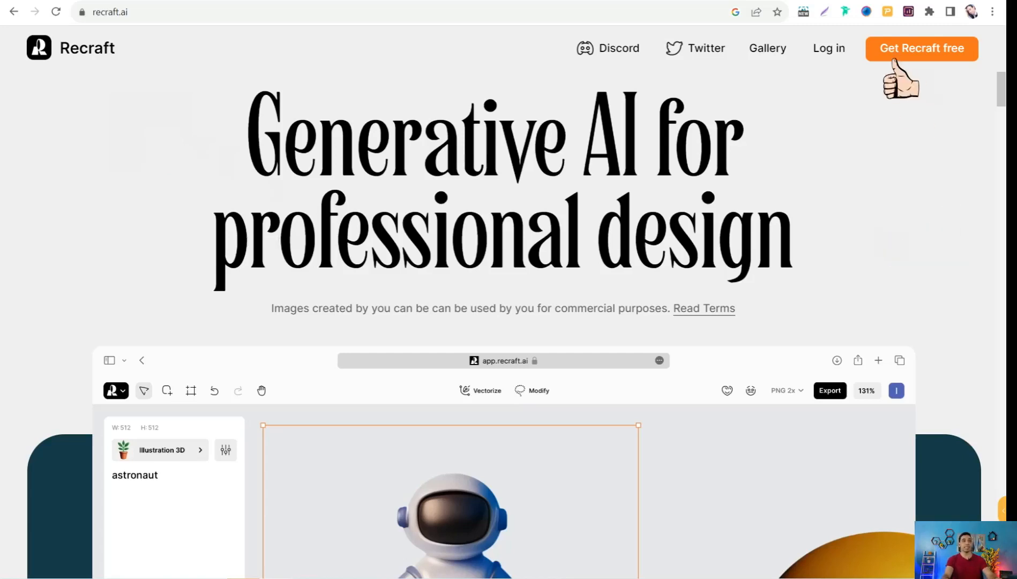
- Get started with Recraft for free and browse the Illustration, Icon and 3D illustration styles for the businessman portrait
click(907, 55)
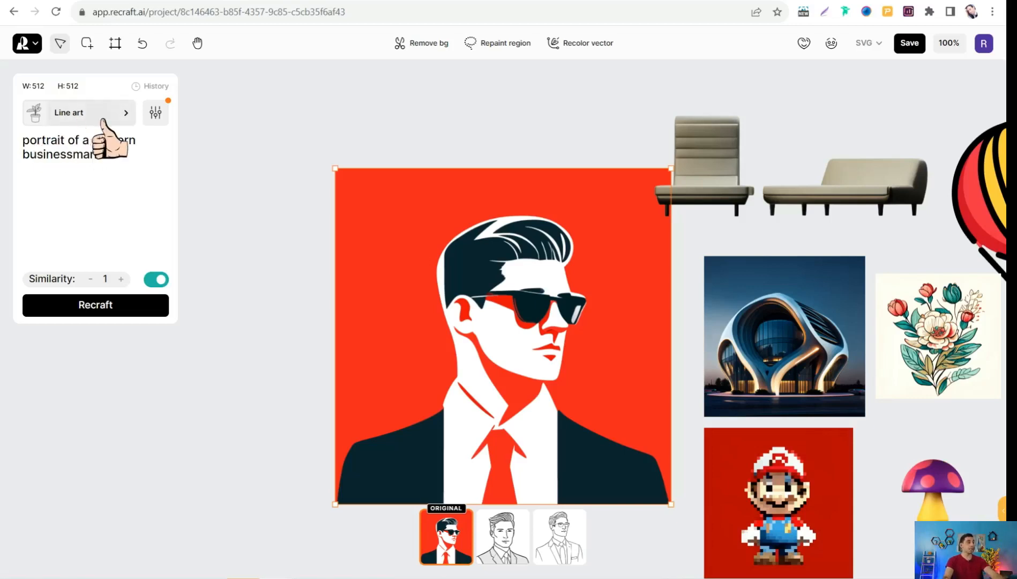
click(125, 113)
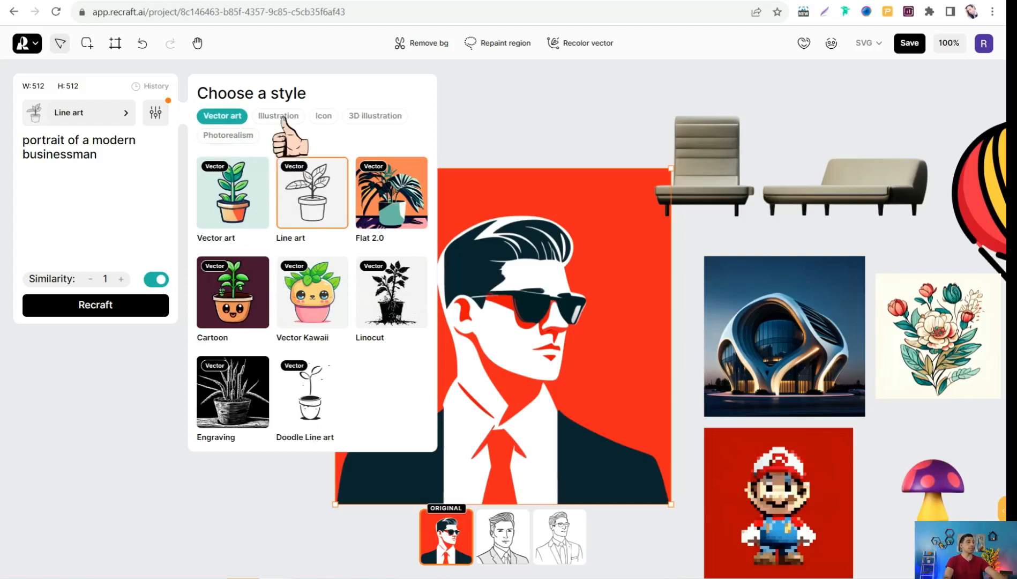
click(278, 116)
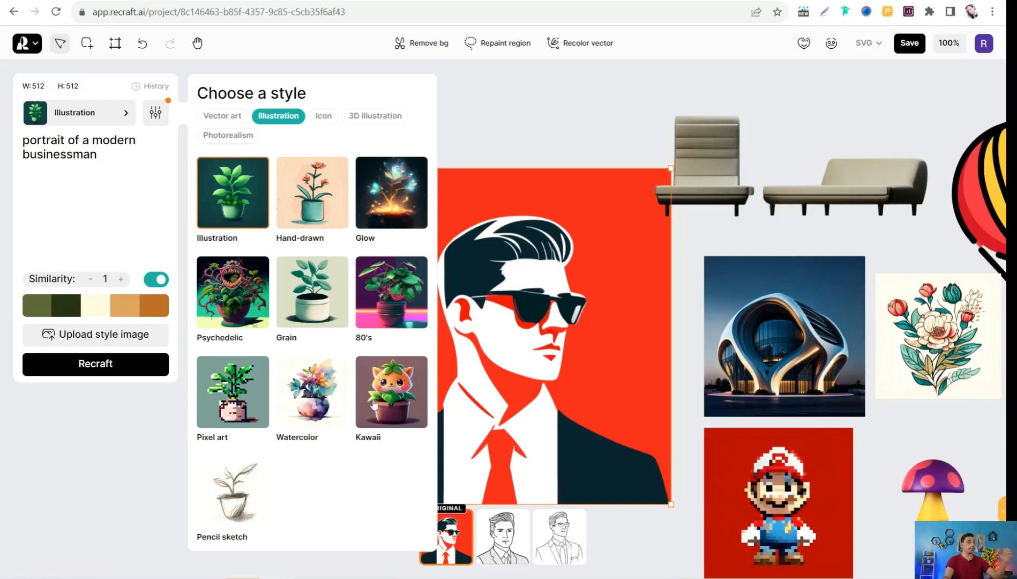
click(323, 116)
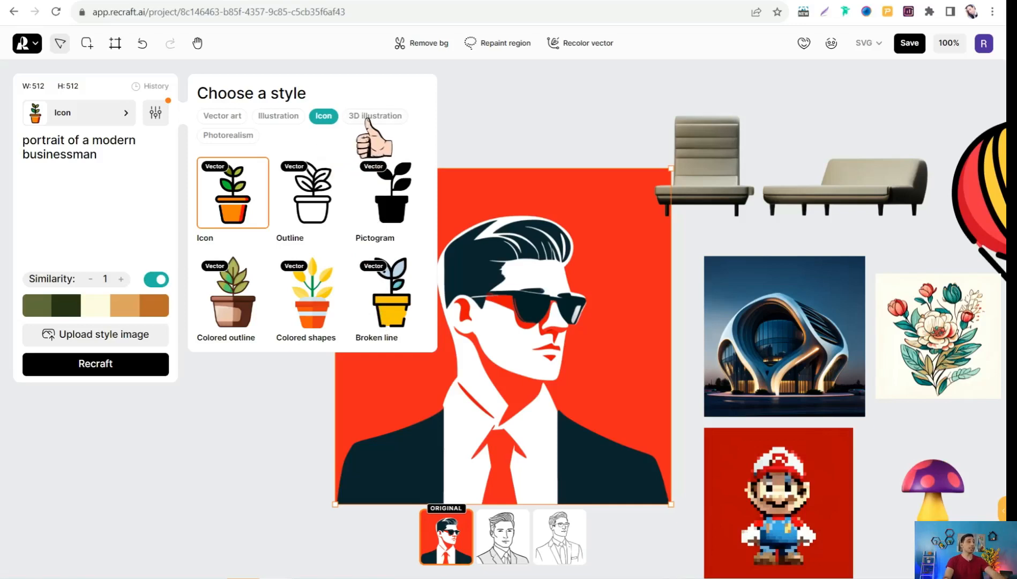
click(370, 116)
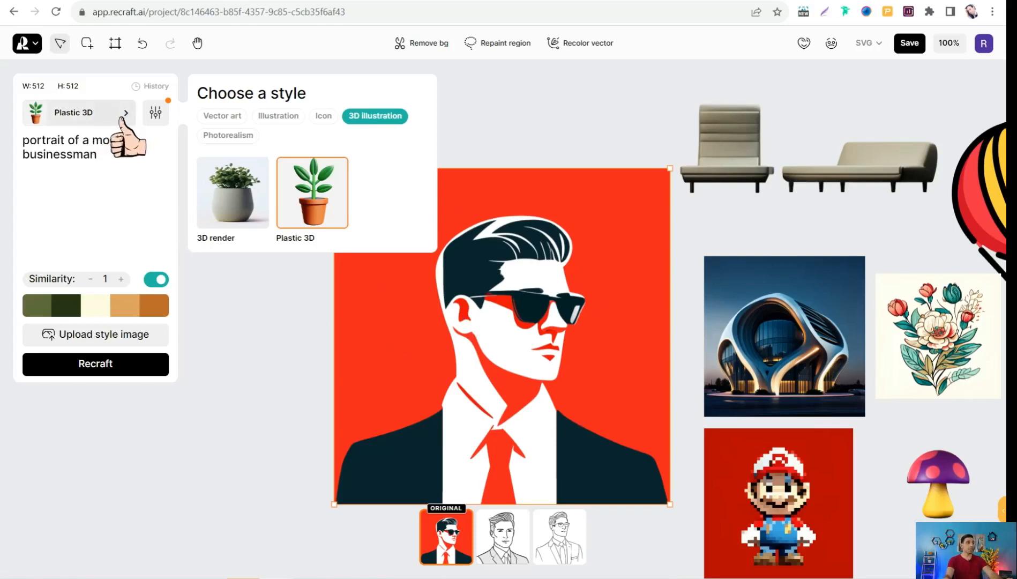
- Regenerate the modern businessman portrait in the Line art style from the Vector art category
click(222, 116)
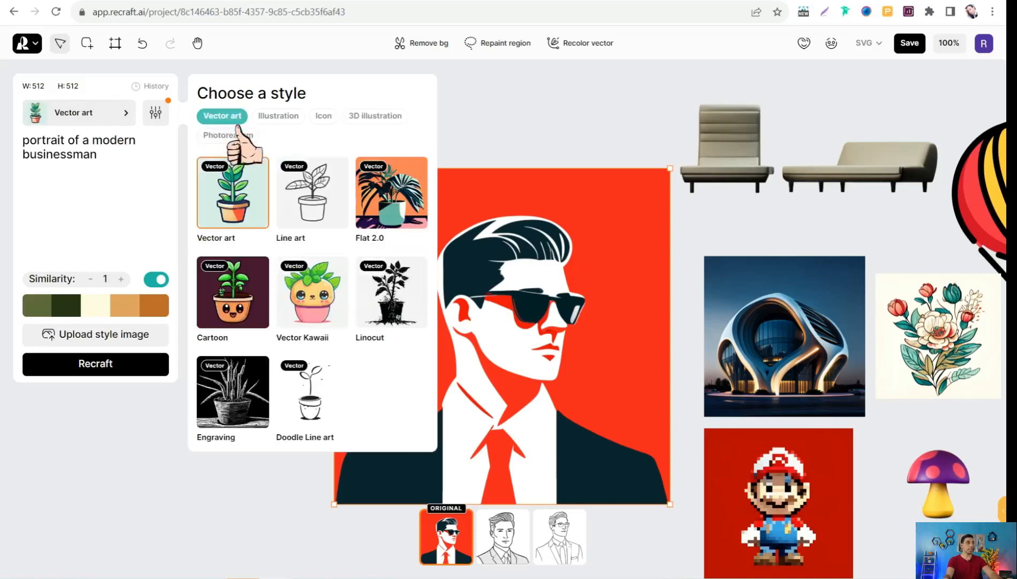
click(309, 216)
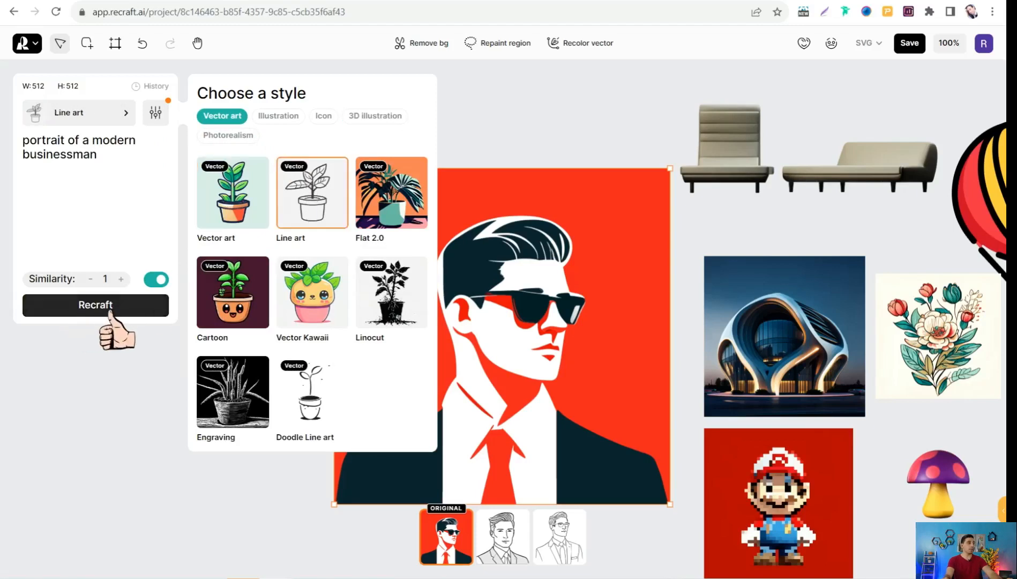
click(97, 307)
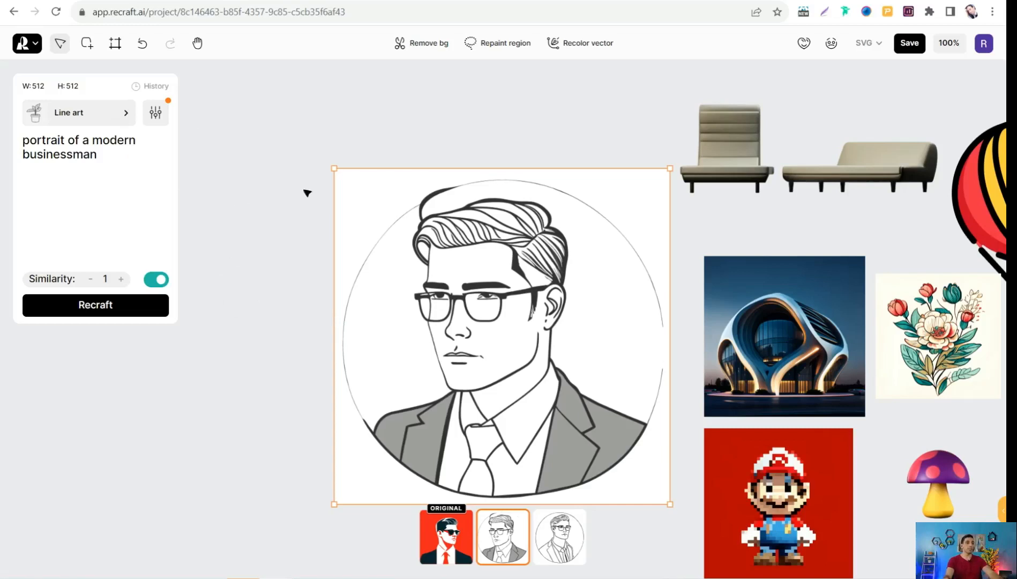
- Apply the black, red and yellow palette to the modern architecture building image and regenerate it
click(798, 349)
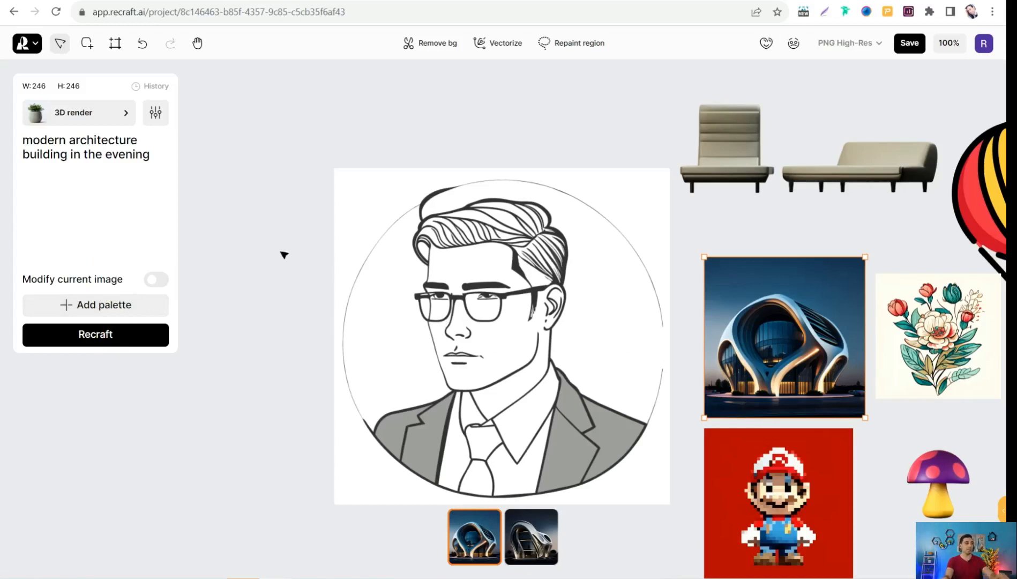
click(80, 306)
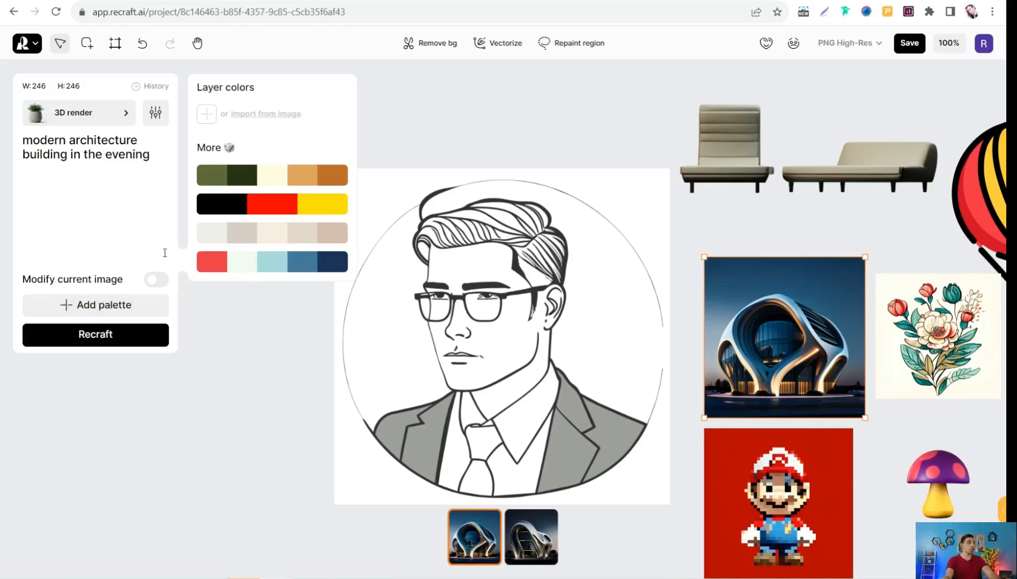
click(246, 214)
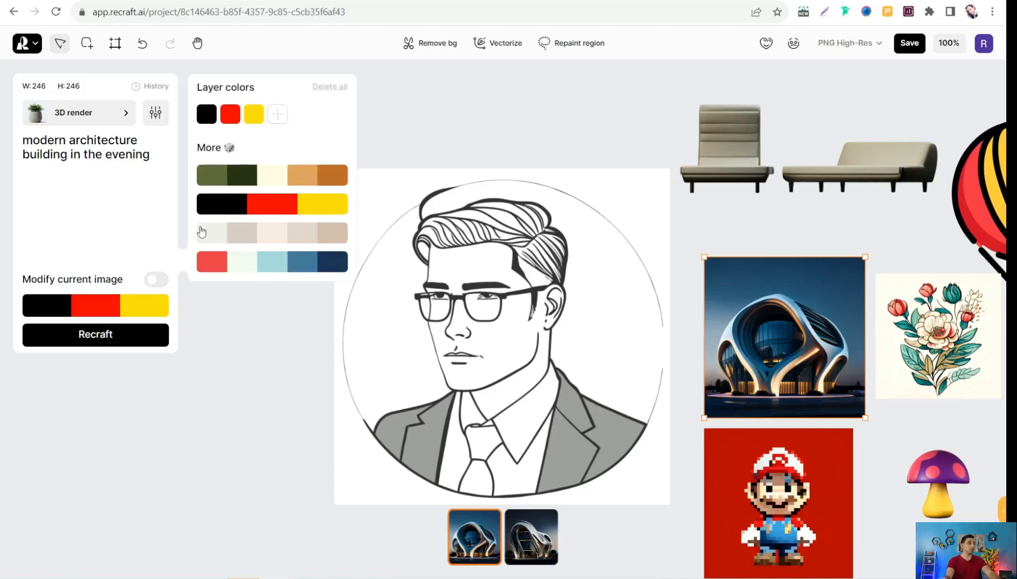
click(118, 335)
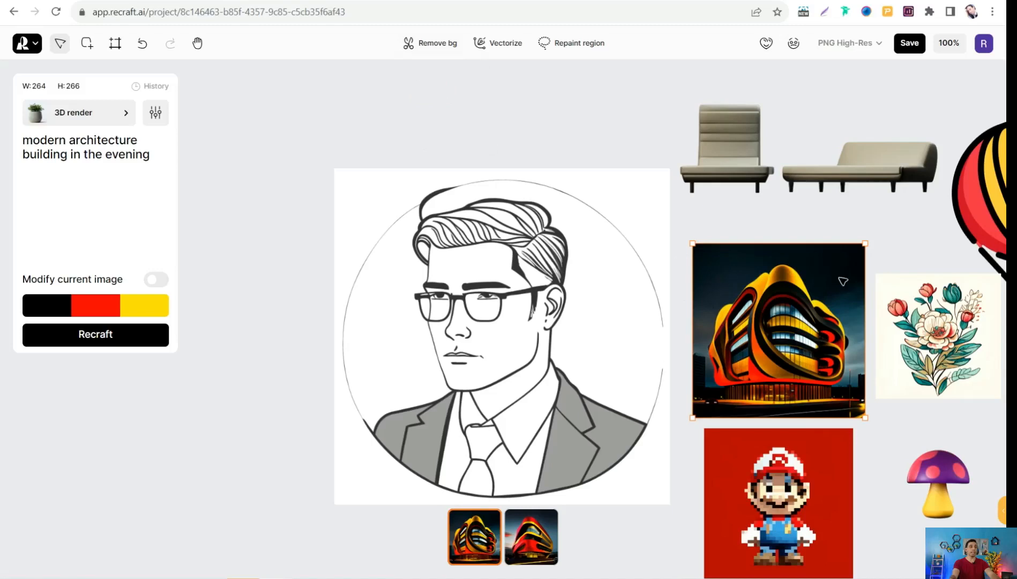
- Remove the background from the building image and display its export format options
click(432, 46)
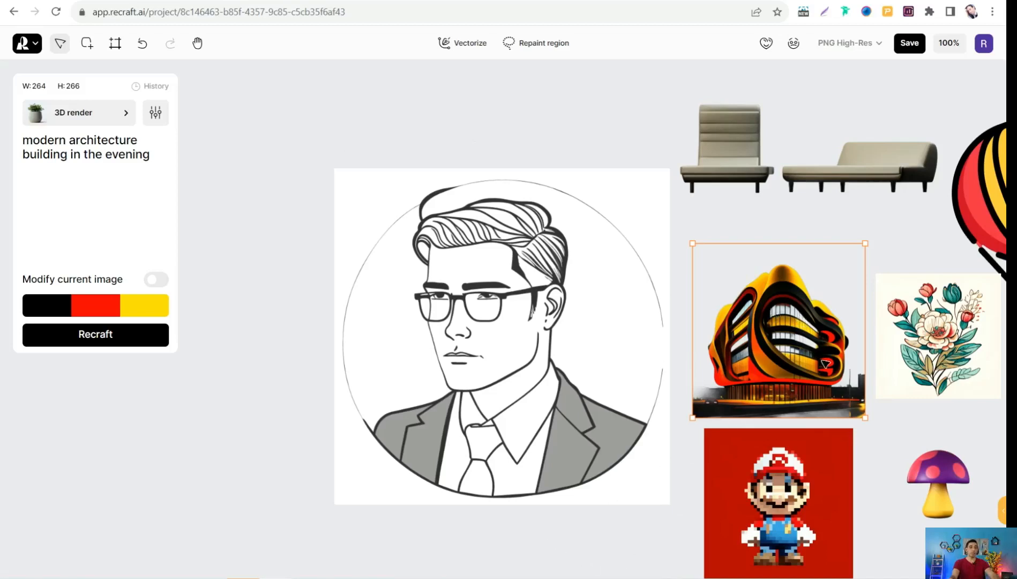
right_click(800, 333)
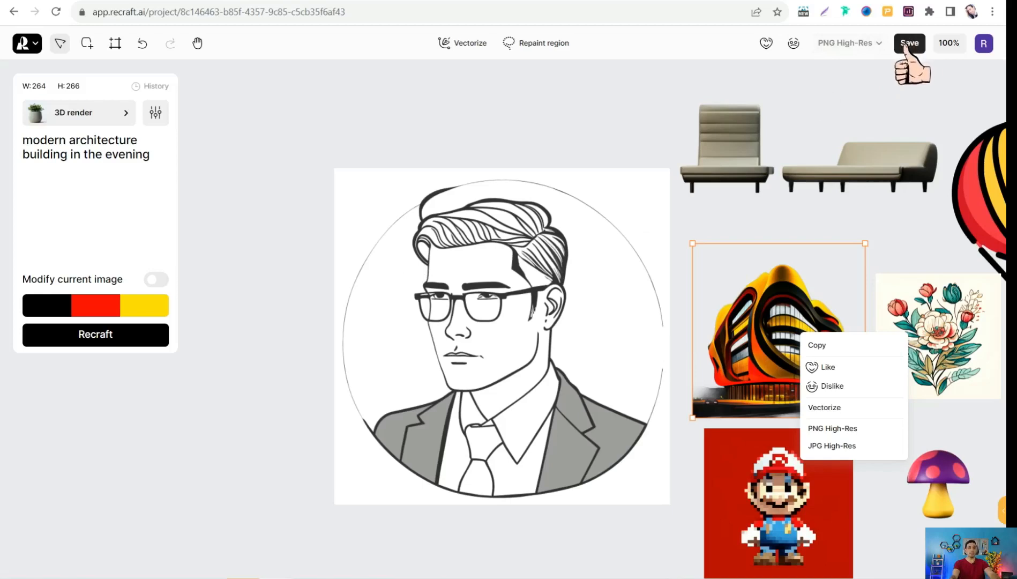
click(879, 44)
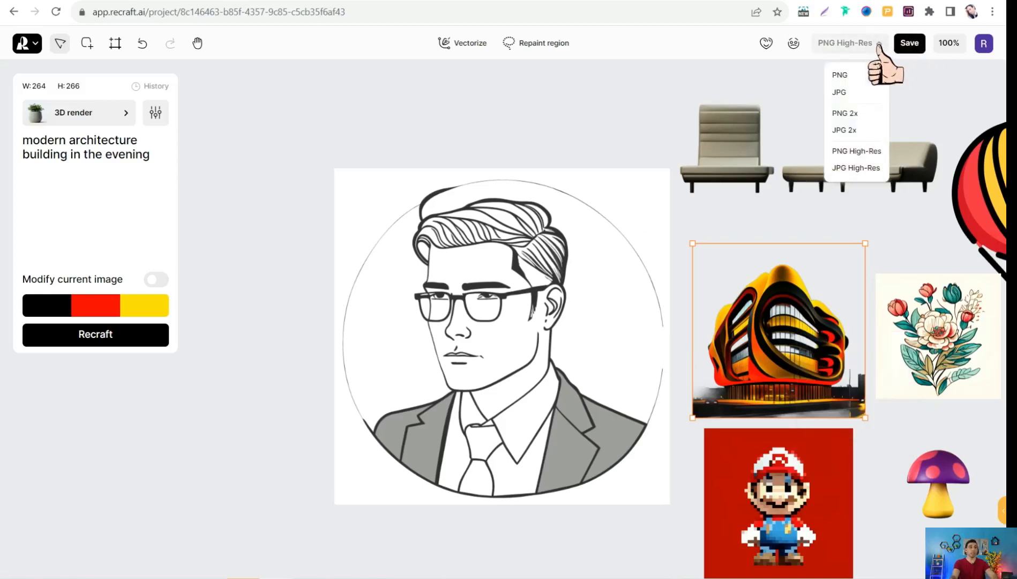
scroll(807, 107, up, 2)
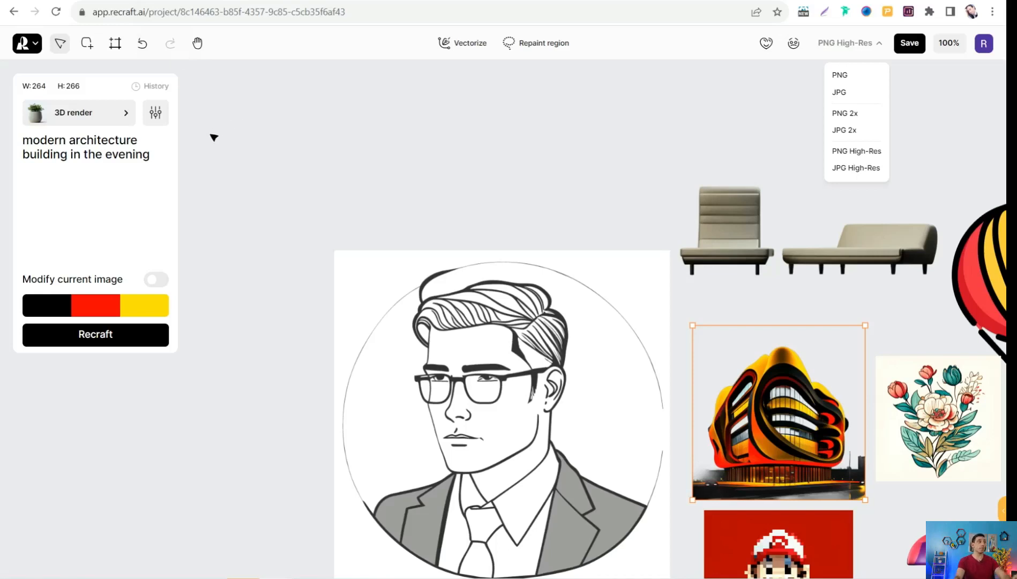
- Switch to the Synthesys X extension page in the Chrome Web Store and look through its preview images and overview
click(288, 1)
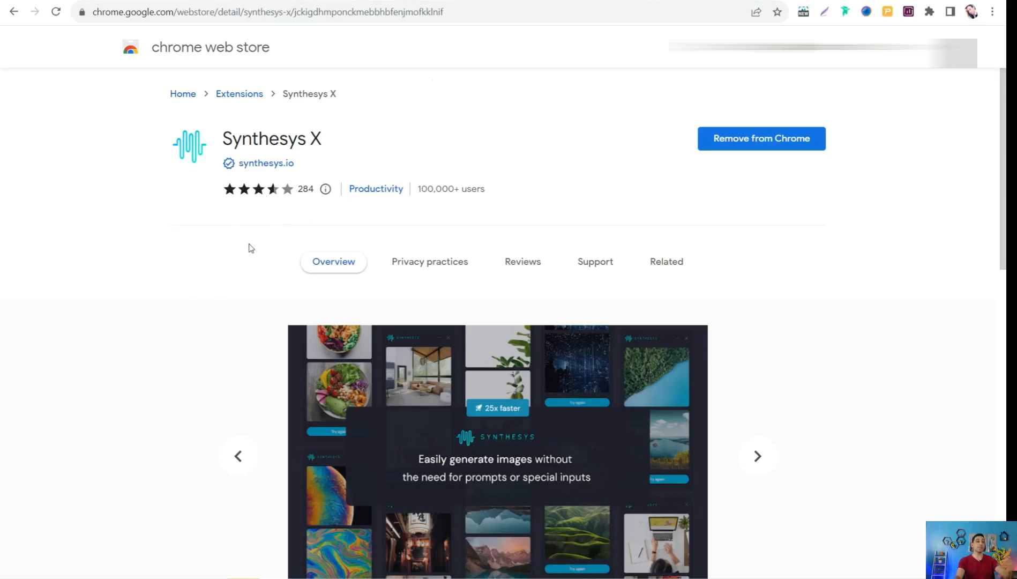
scroll(236, 239, down, 3)
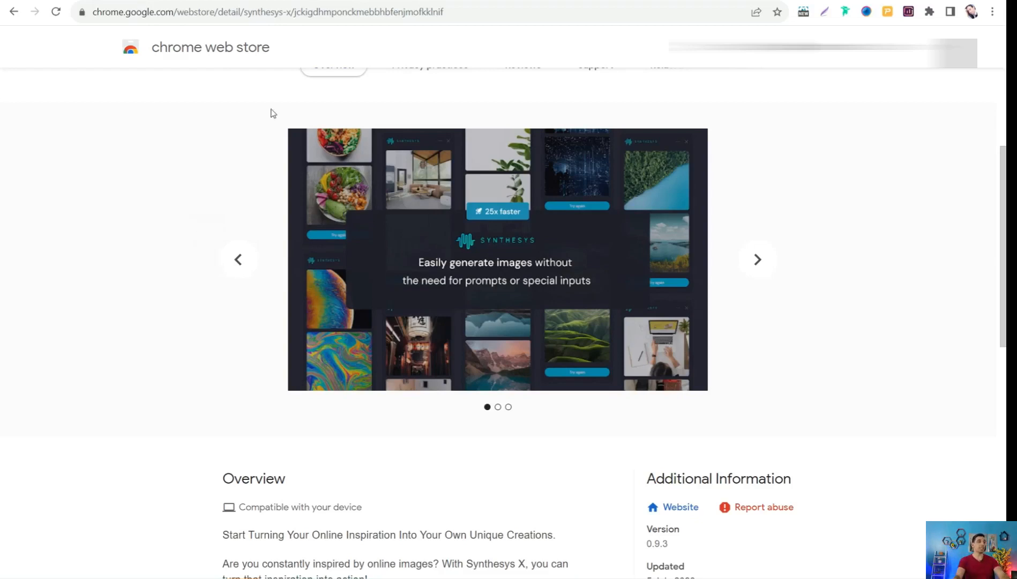
scroll(220, 154, up, 5)
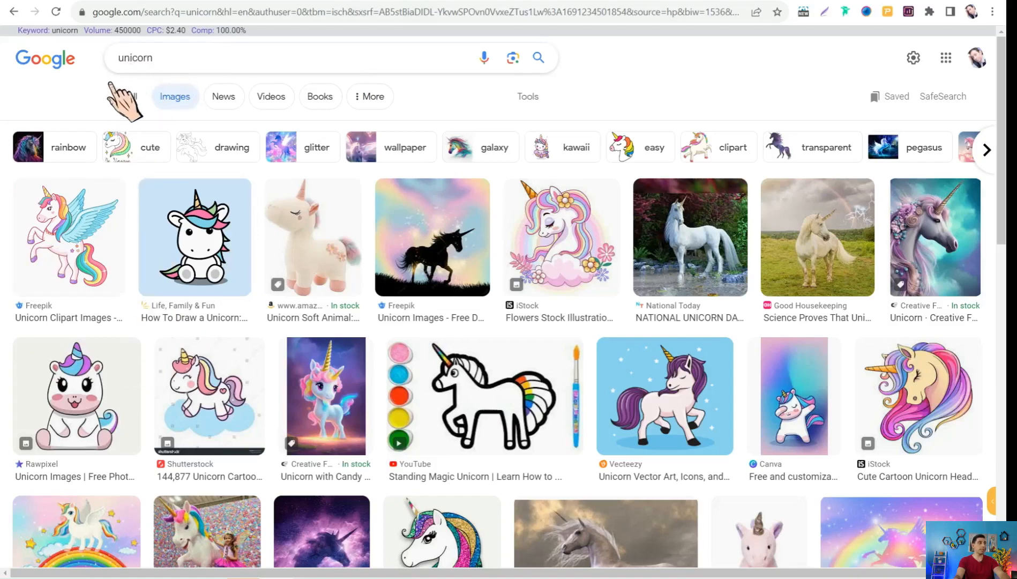
- In the Google Images results for unicorn, revisualize the purple-maned unicorn on the light blue background
scroll(155, 284, down, 6)
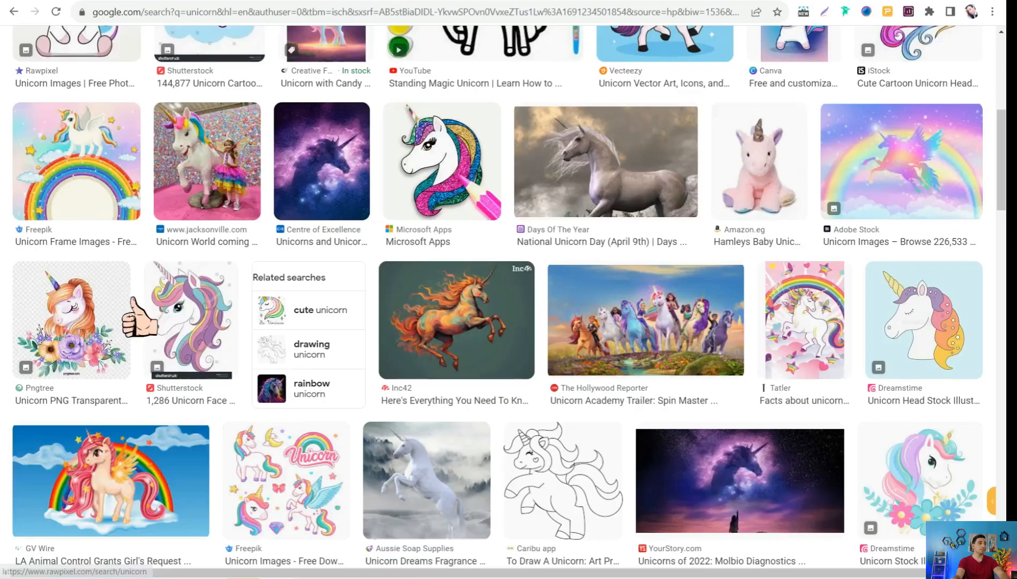
scroll(140, 321, up, 4)
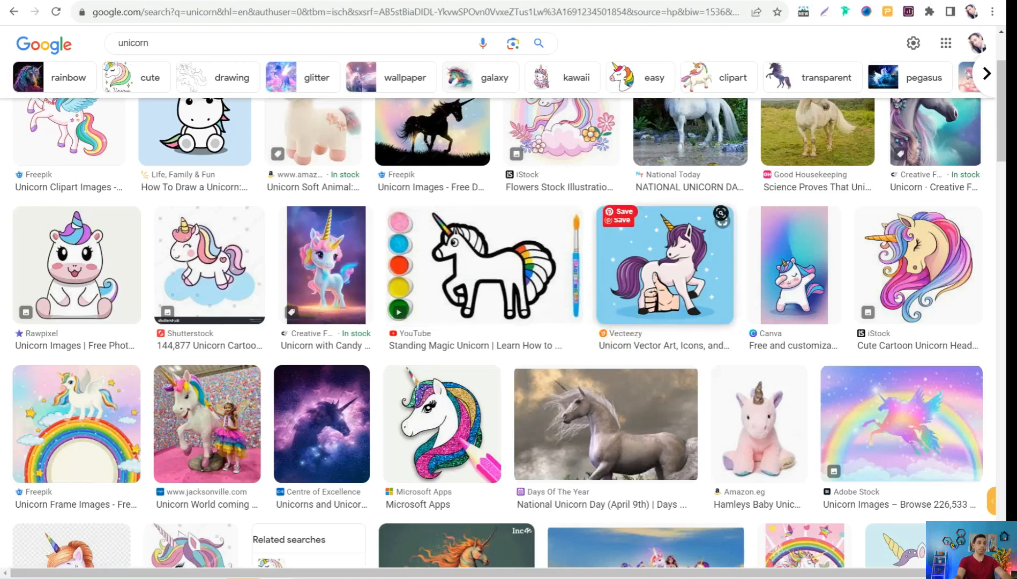
right_click(653, 261)
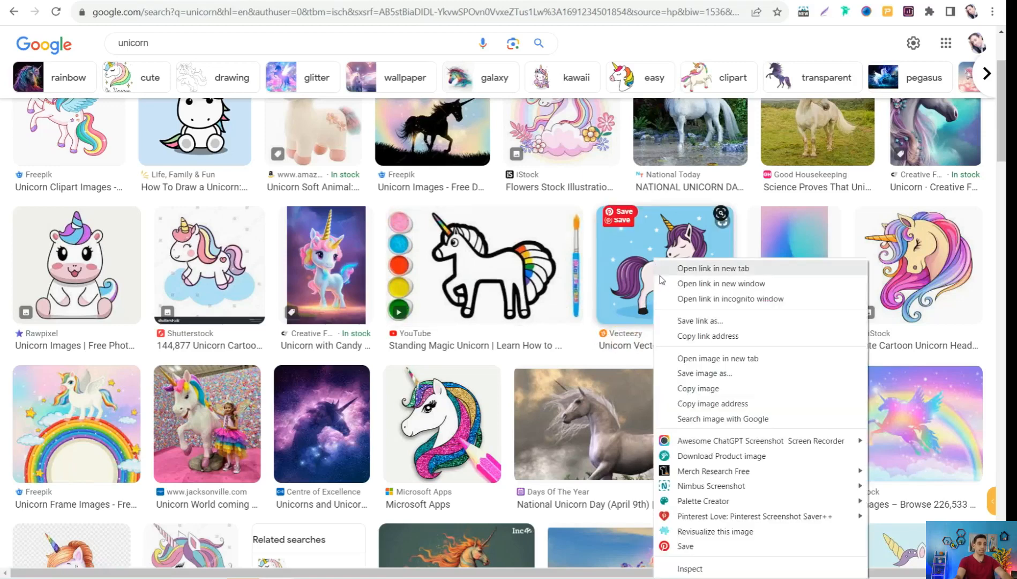
click(715, 531)
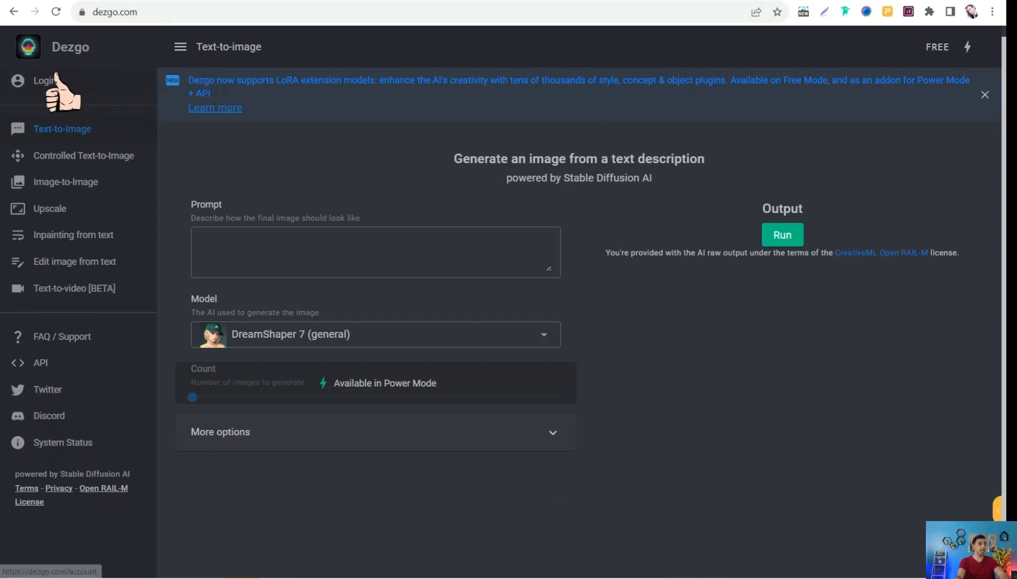
- In Dezgo, enter "a cute tiger" as the text-to-image prompt
click(219, 248)
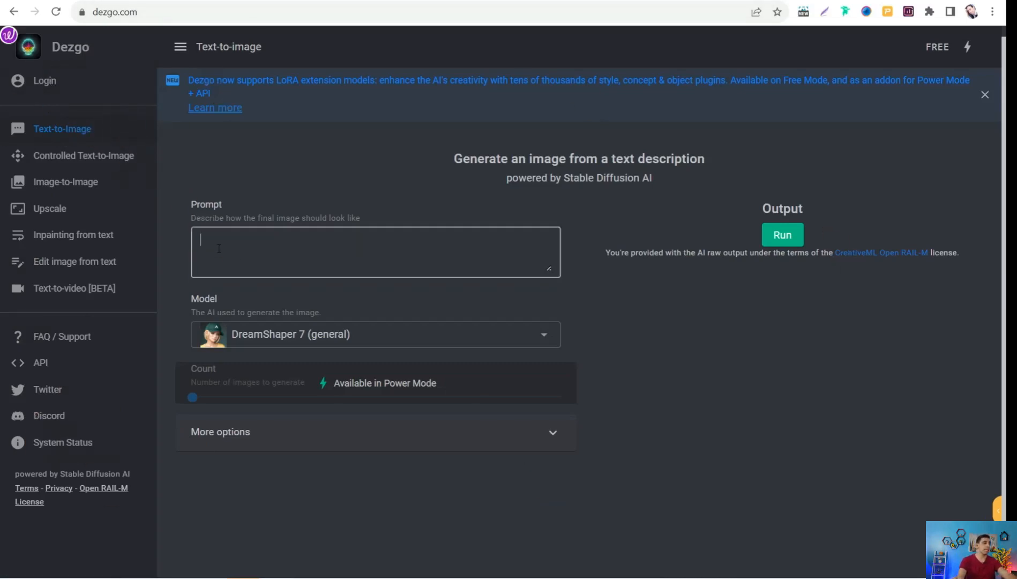
text(a cute)
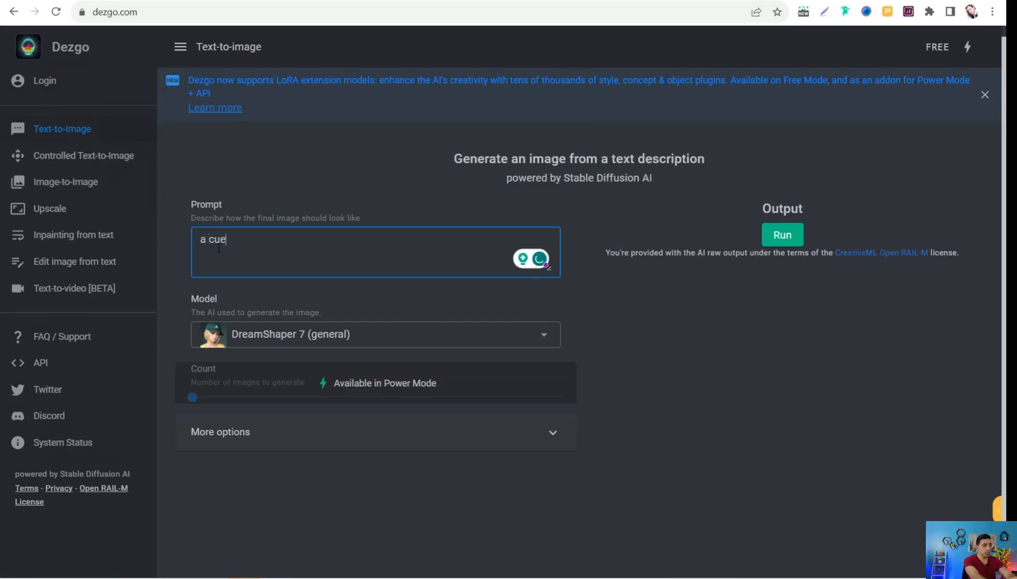
text( tigeer)
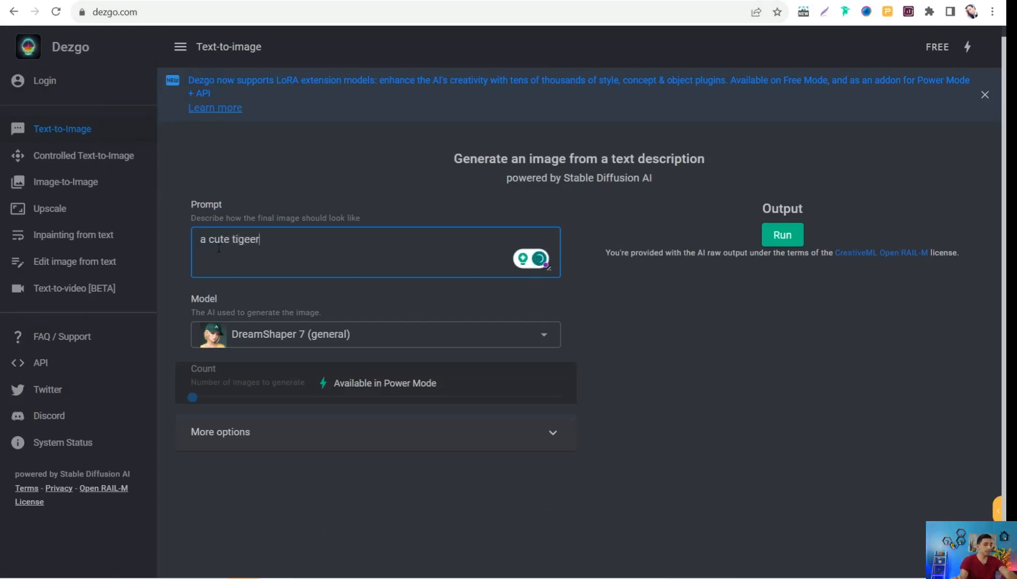
key(BackSpace)
key(BackSpace)
text(r)
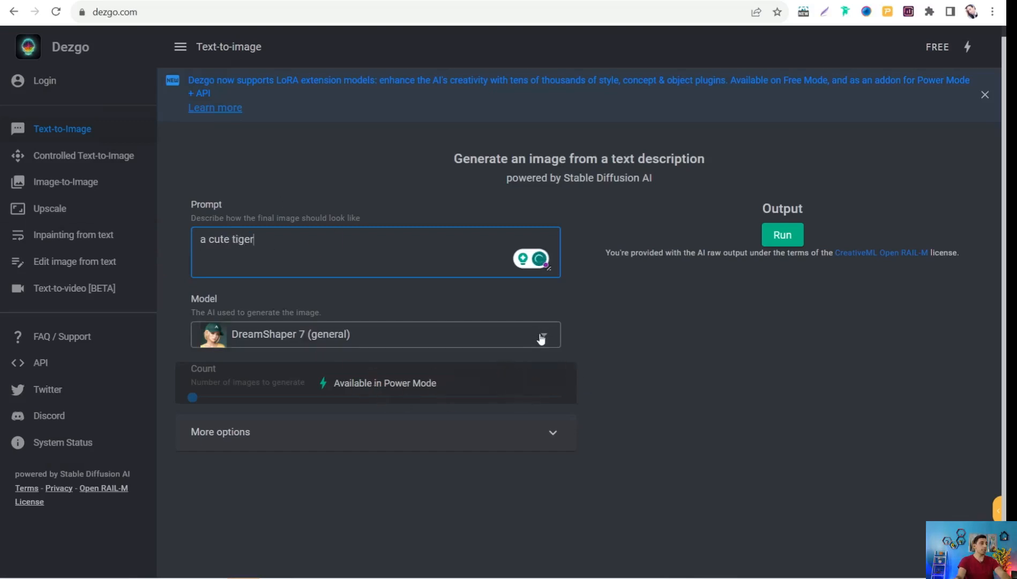
- Set the model to Stable Diffusion 1.5 (general) and run the image generation
click(545, 337)
click(544, 339)
click(544, 339)
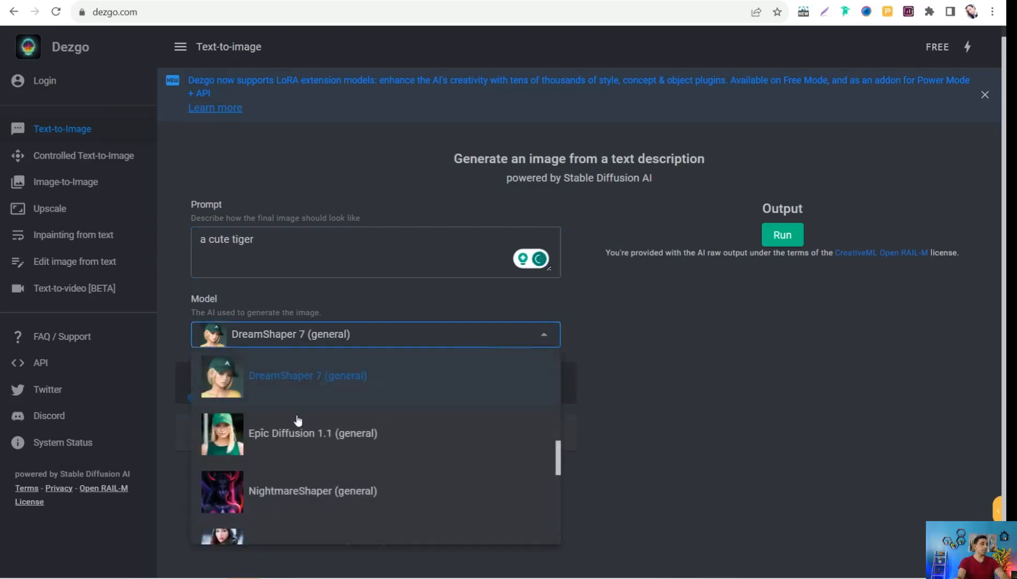
scroll(278, 399, down, 2)
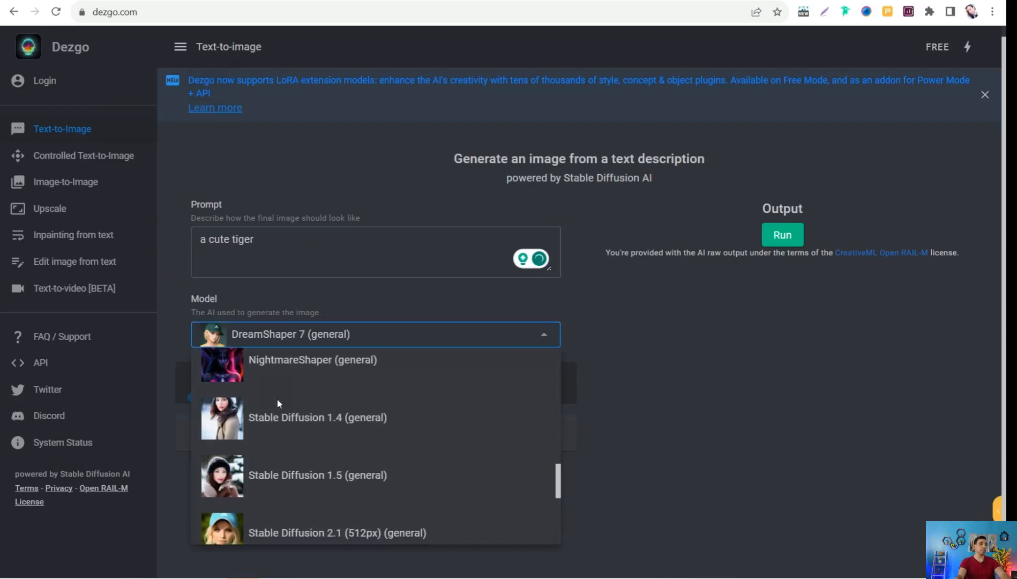
scroll(302, 470, down, 3)
scroll(259, 436, up, 3)
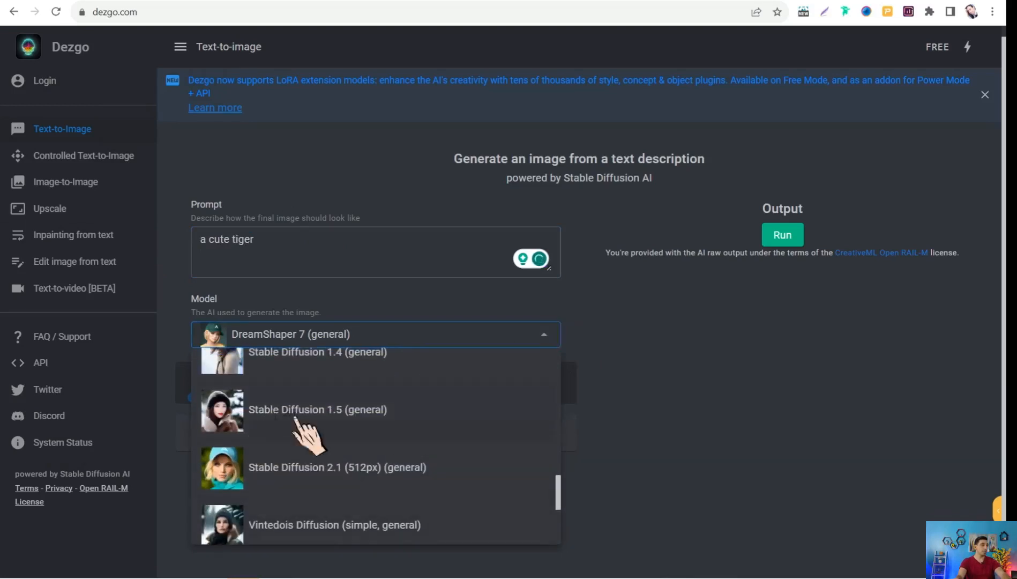
click(294, 414)
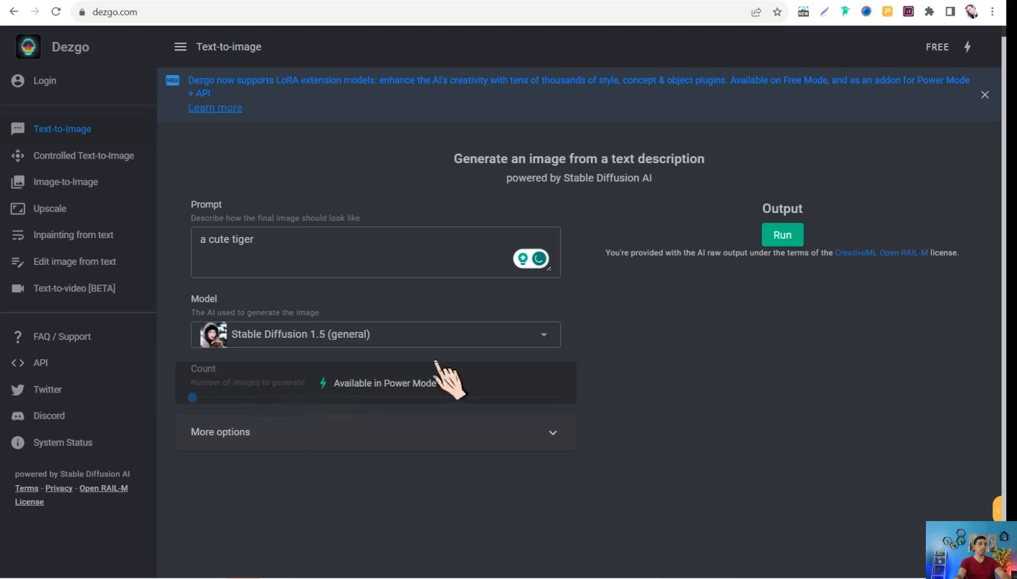
click(784, 236)
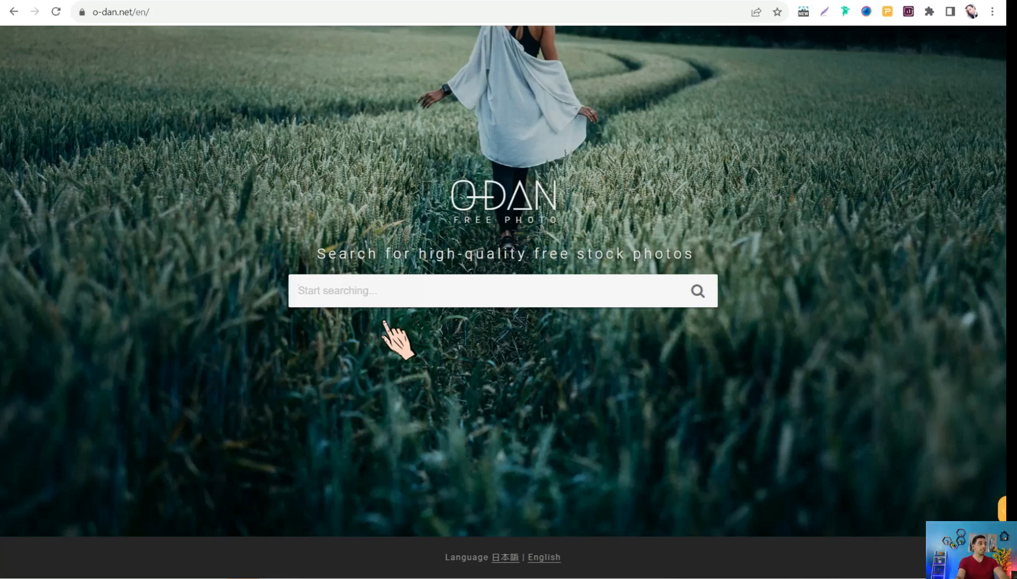
- Search O-DAN for flowers, browse the Unsplash photos and show the Pixabay results
click(343, 293)
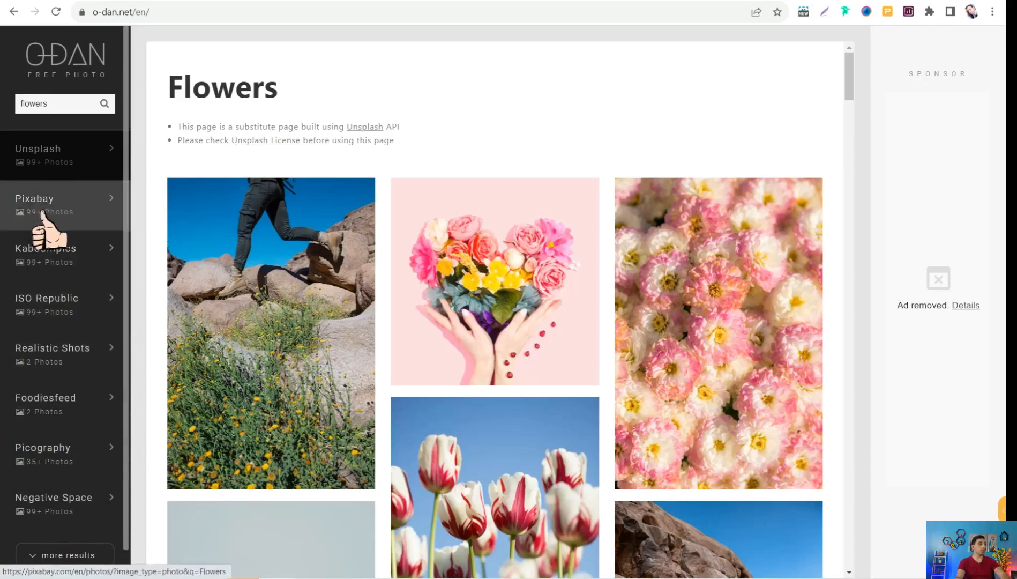
scroll(536, 300, down, 5)
scroll(504, 249, down, 8)
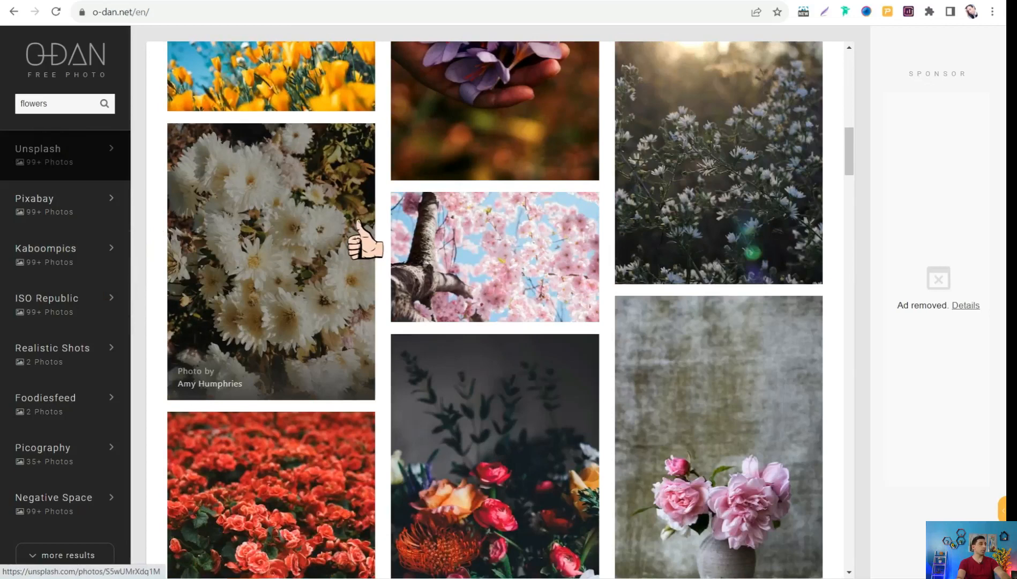
click(52, 201)
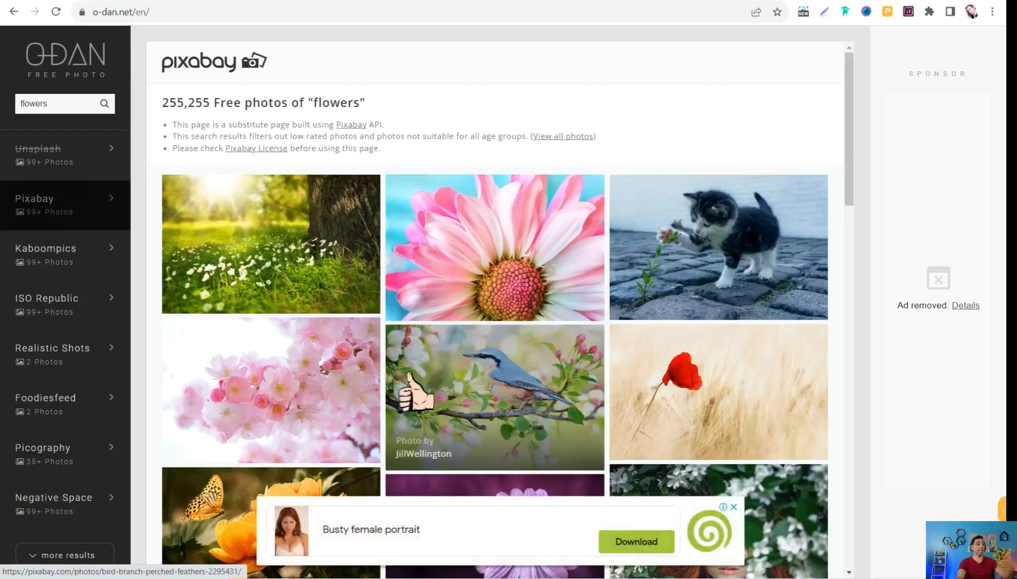
- Browse the Pixabay flower photos and check the image-saving options for the red-haired woman among white blossoms
scroll(318, 398, down, 5)
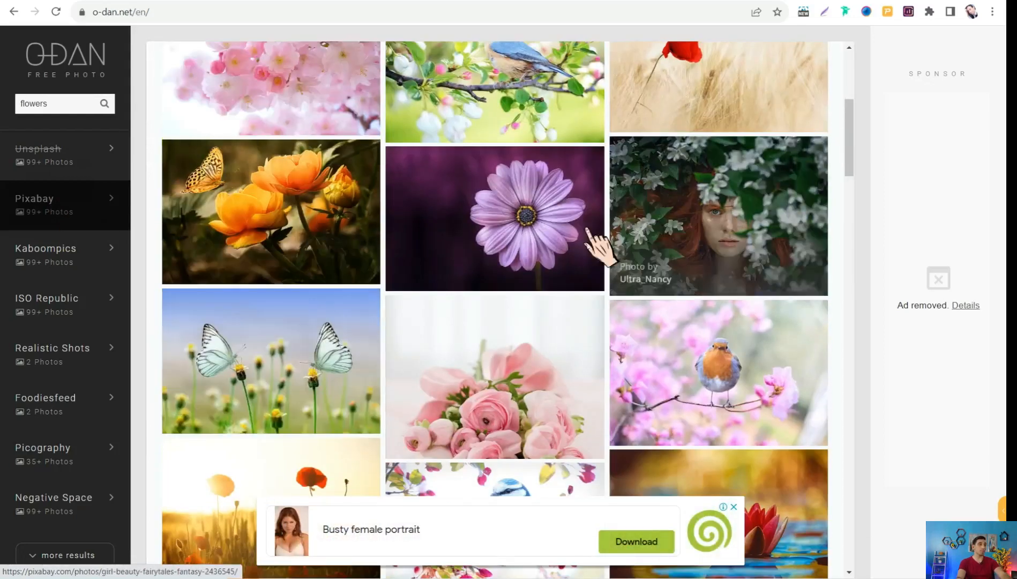
right_click(695, 208)
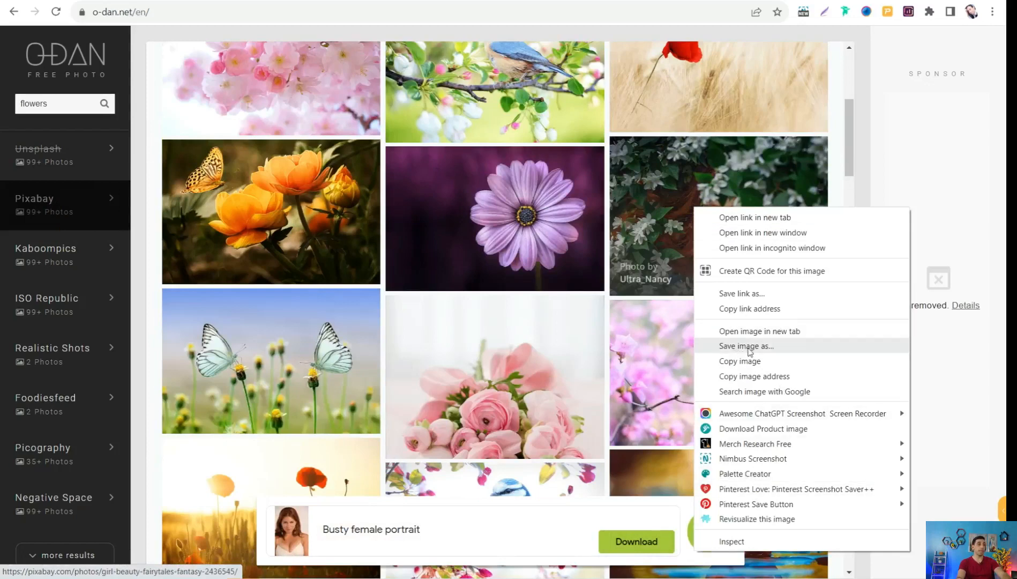
click(66, 369)
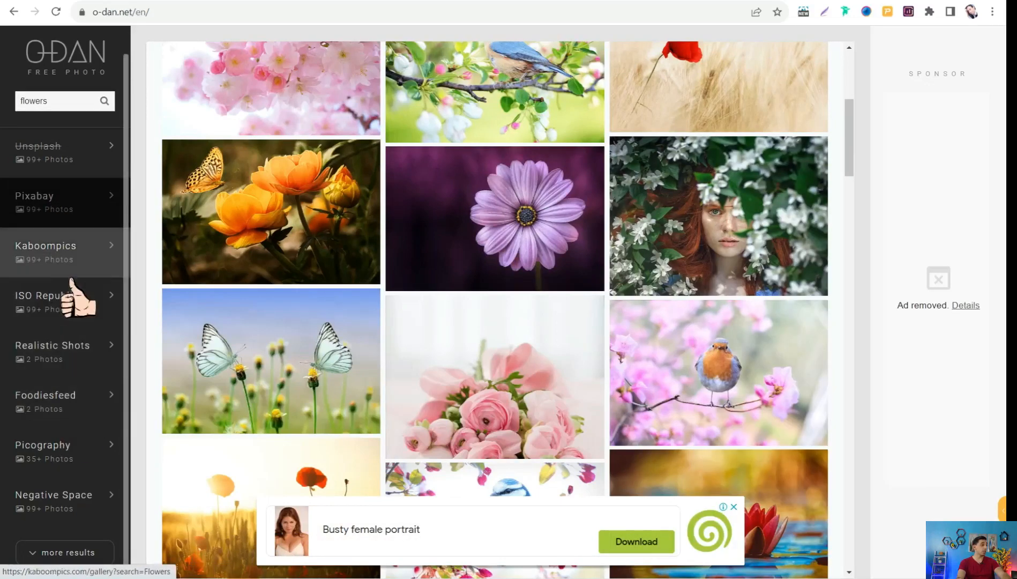
- Show the Picography results for flowers and browse through the photos
click(58, 455)
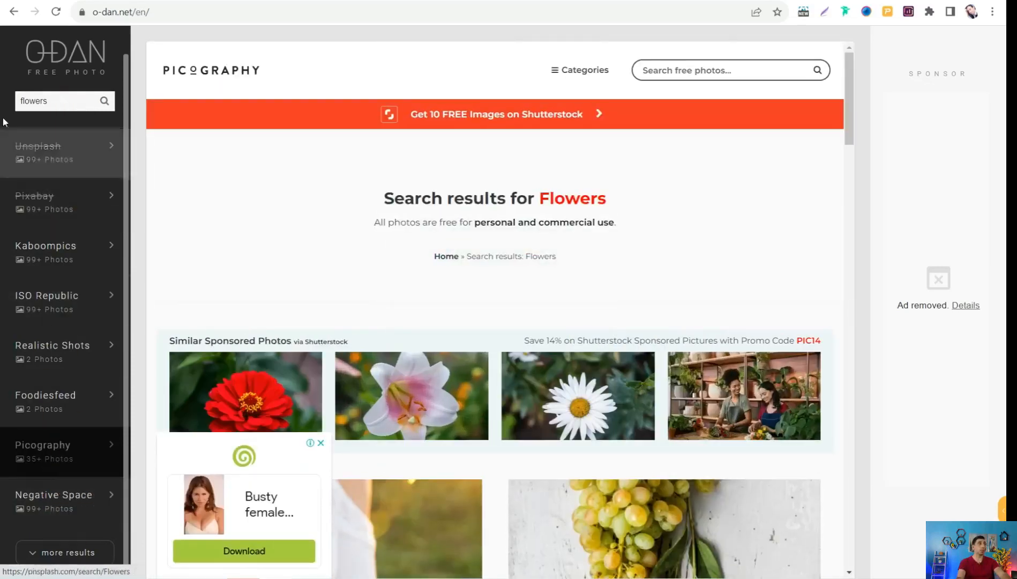
scroll(271, 268, down, 6)
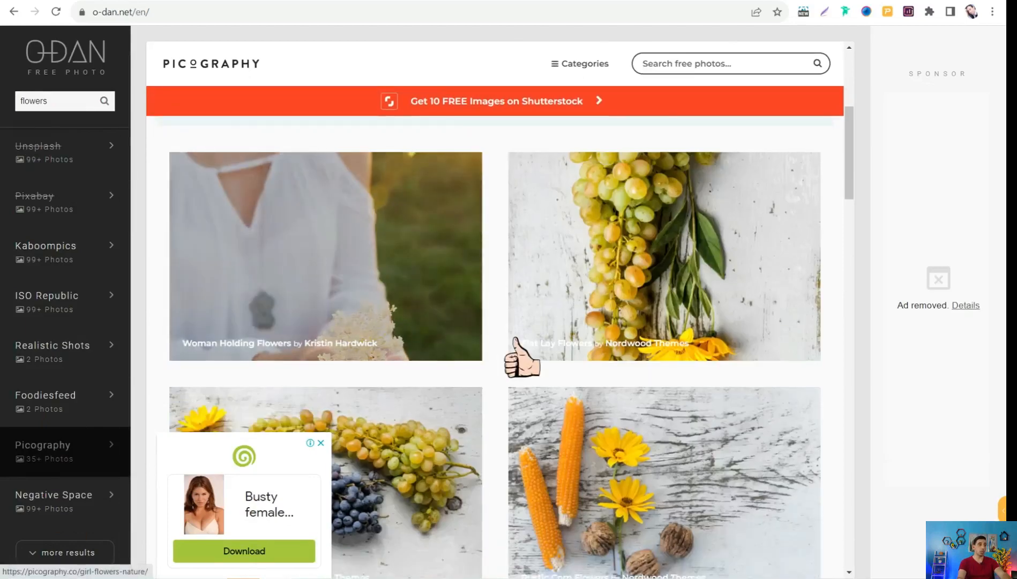
scroll(636, 454, down, 10)
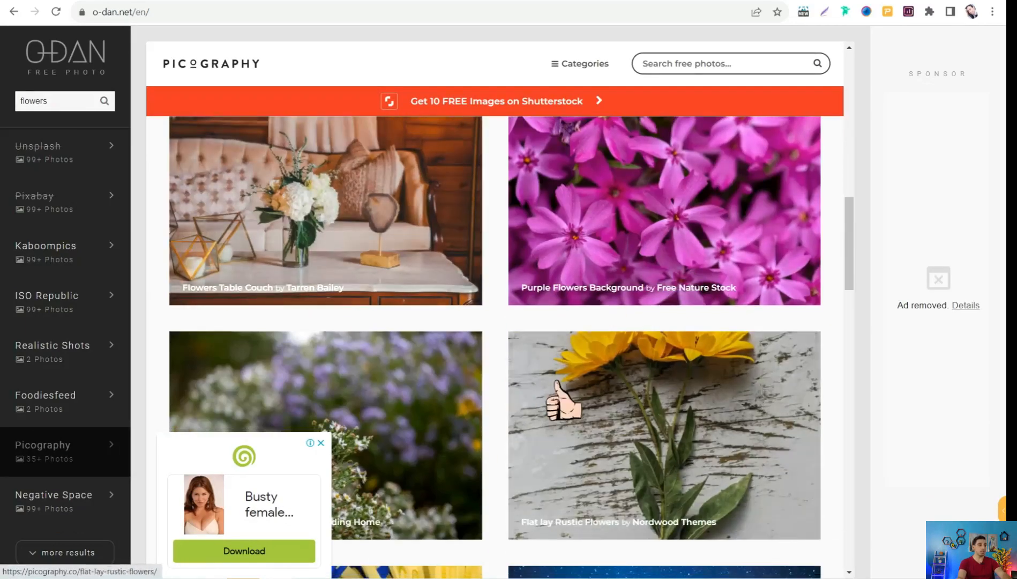
scroll(542, 271, down, 3)
scroll(505, 349, down, 1)
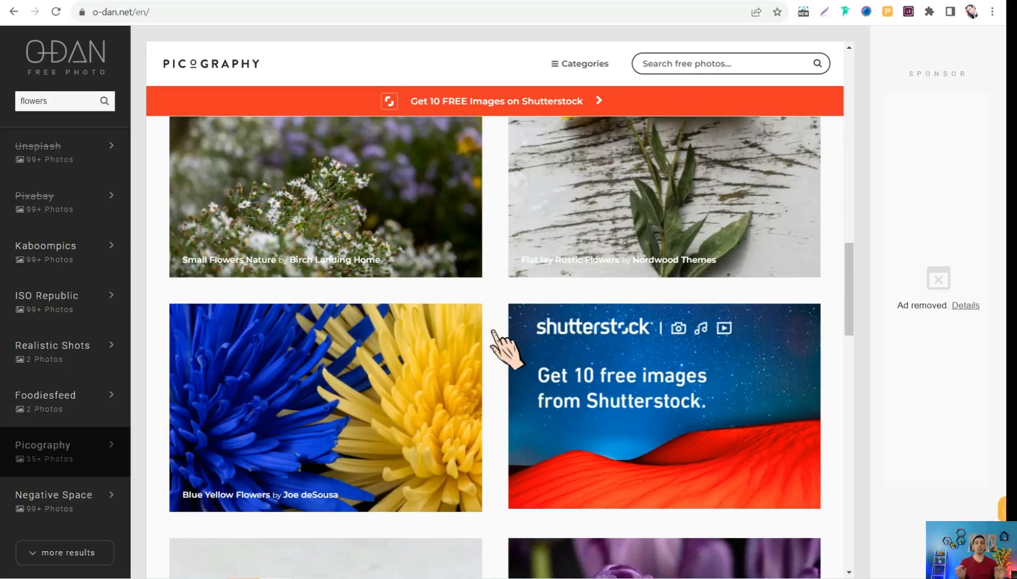